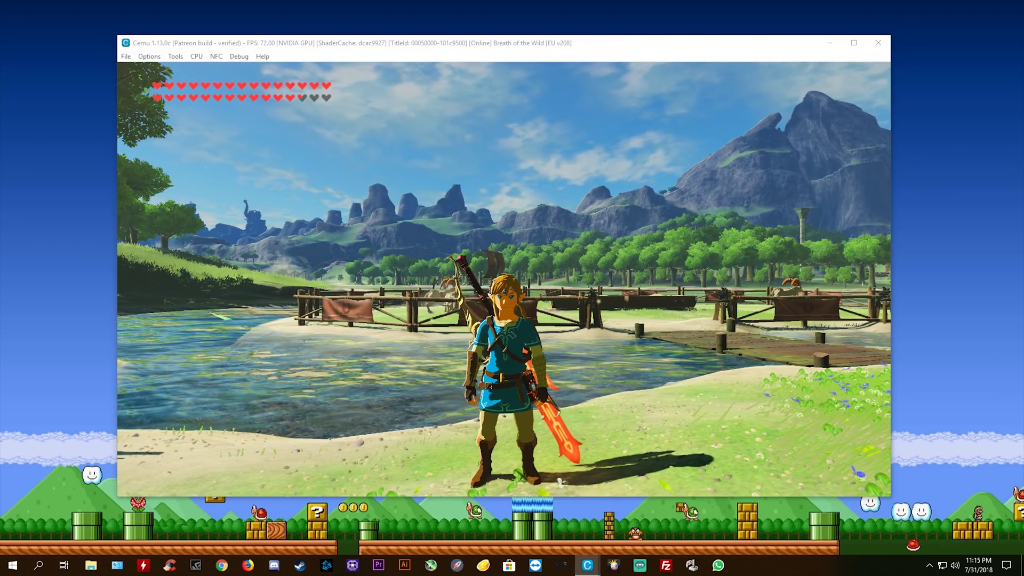
Step: Place the Graphic packs window over the game's edge and look through the entries under Old graphic packs
{"action": "left_click_drag", "start_coordinate": [1011, 178], "coordinate": [814, 197]}
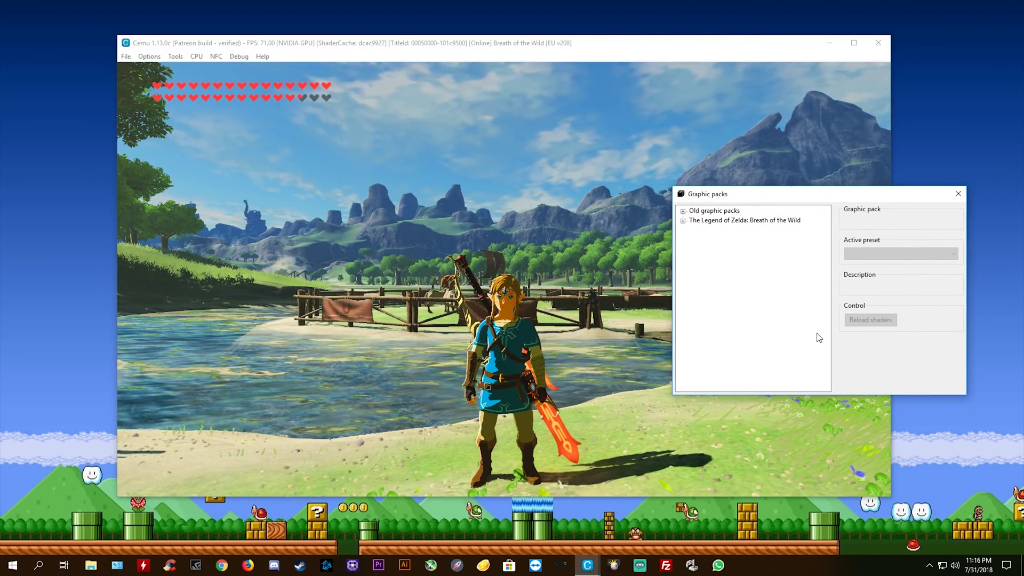
{"action": "left_click", "coordinate": [683, 212]}
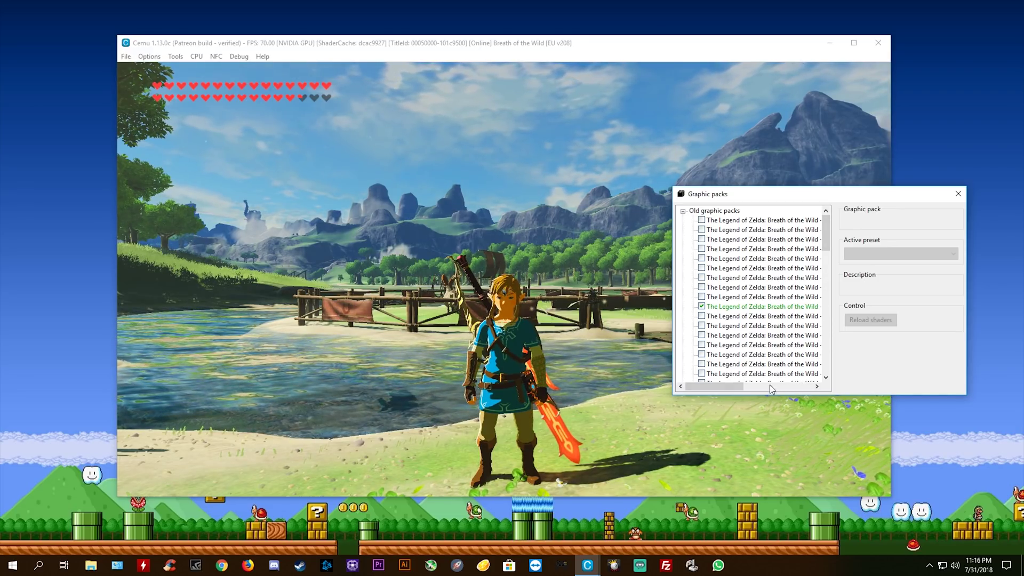
{"action": "mouse_move", "coordinate": [723, 387]}
{"action": "left_mouse_down"}
{"action": "mouse_move", "coordinate": [743, 388]}
{"action": "mouse_move", "coordinate": [717, 384]}
{"action": "left_mouse_up"}
{"action": "left_click_drag", "start_coordinate": [828, 238], "coordinate": [826, 274]}
{"action": "left_click_drag", "start_coordinate": [715, 385], "coordinate": [744, 385]}
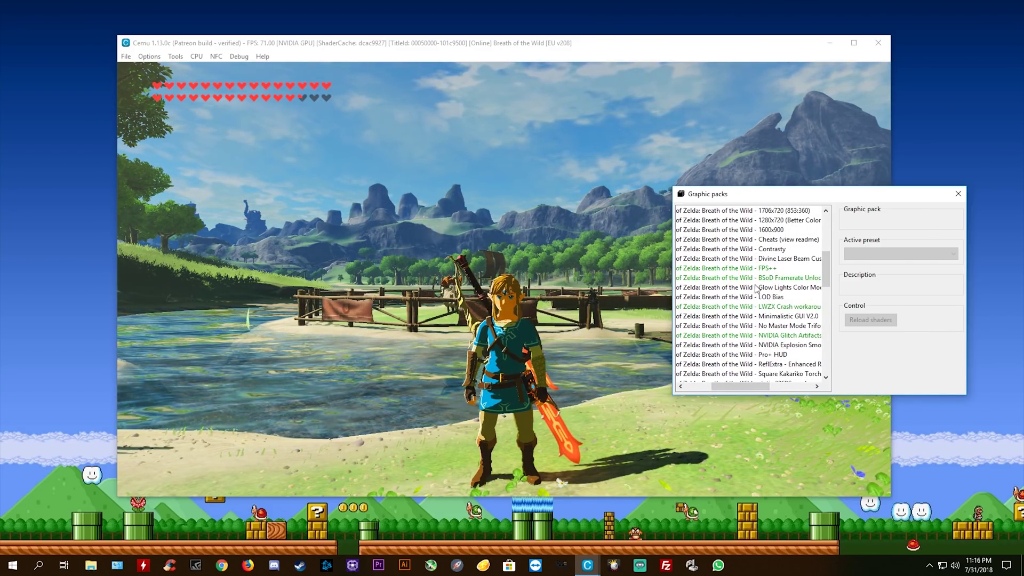
{"action": "left_click_drag", "start_coordinate": [746, 385], "coordinate": [702, 386]}
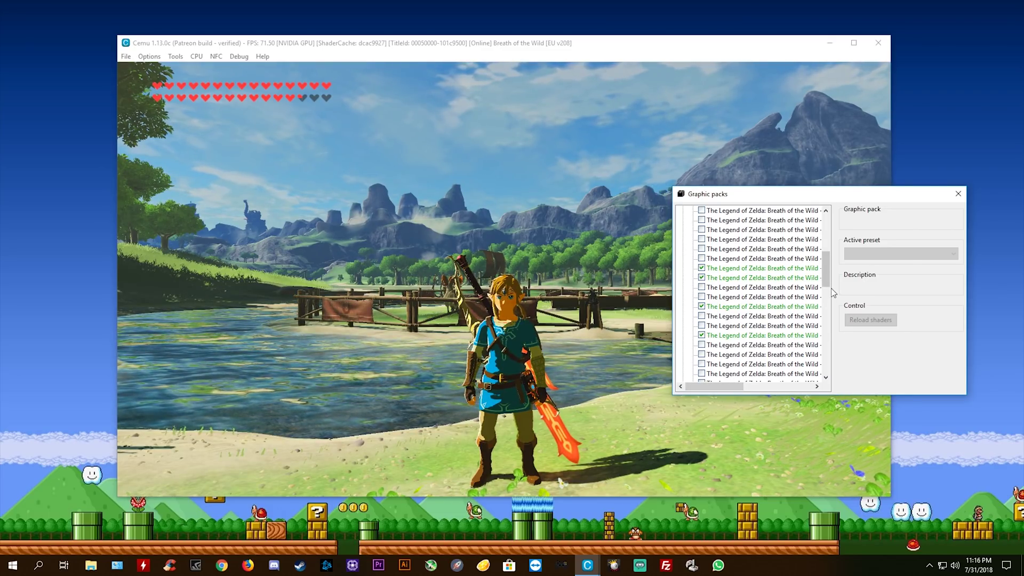
{"action": "left_click_drag", "start_coordinate": [827, 276], "coordinate": [824, 228]}
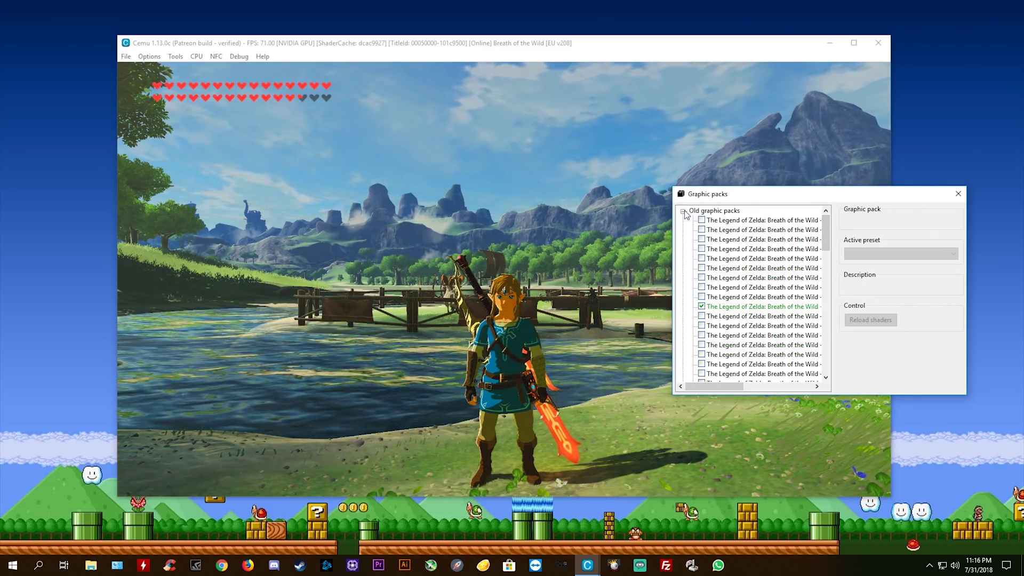
Step: Expand The Legend of Zelda: Breath of the Wild packs and view the presets offered by the Resolution pack
{"action": "left_click", "coordinate": [682, 221]}
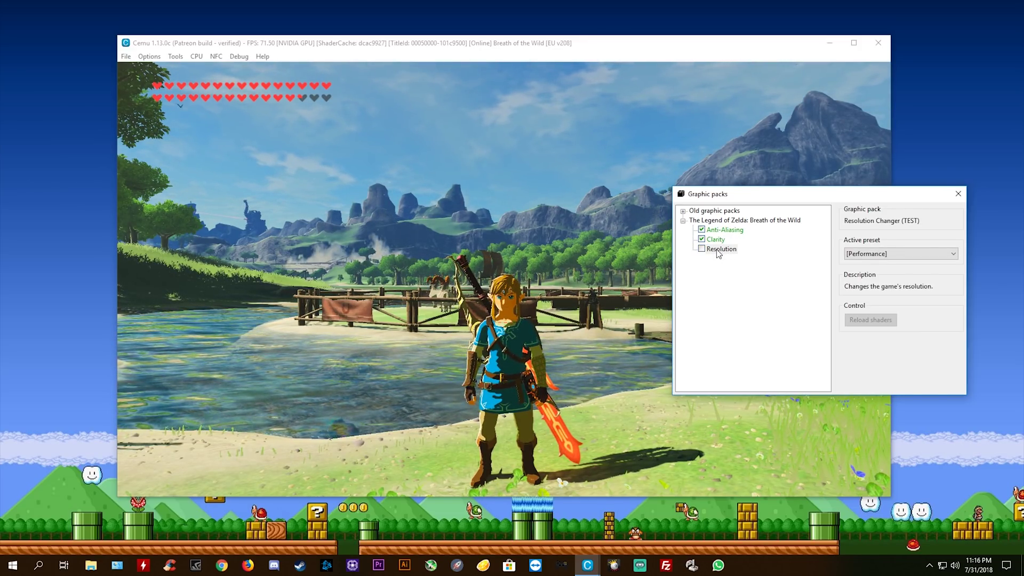
{"action": "left_click", "coordinate": [953, 254]}
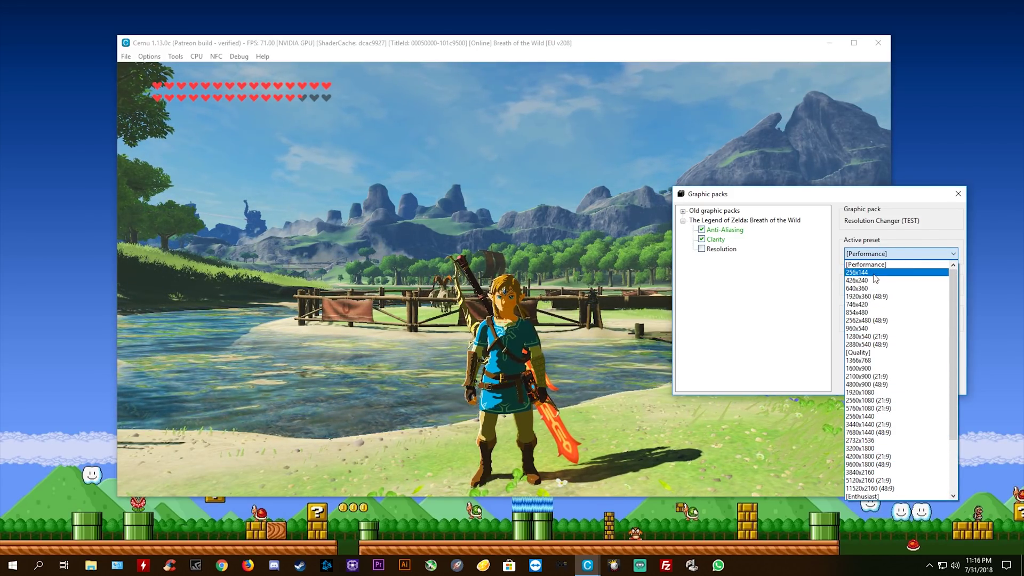
{"action": "left_click", "coordinate": [785, 319]}
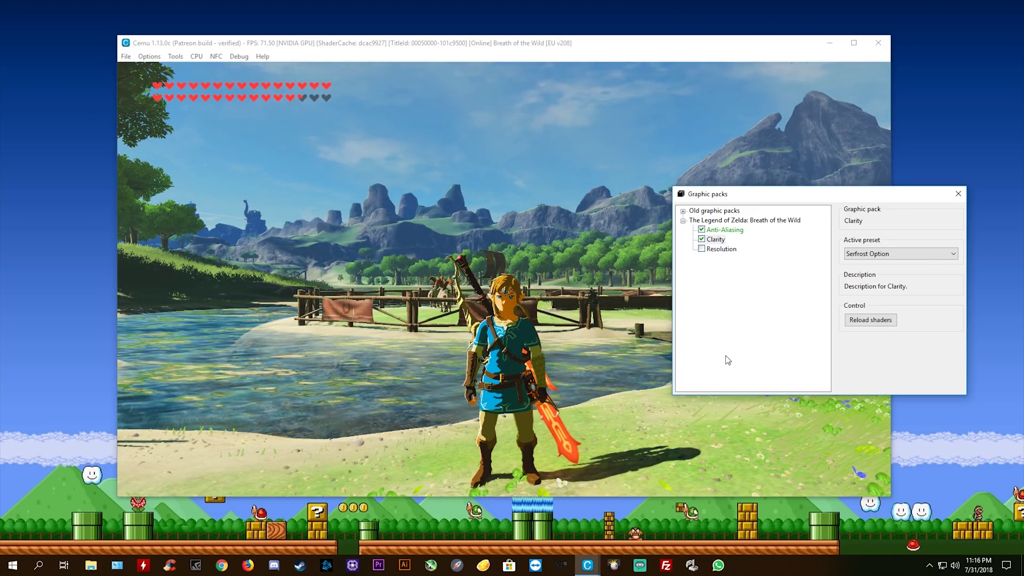
Step: Try the User Defined and Bruz Option presets of the Clarity pack, reloading shaders after each
{"action": "left_click", "coordinate": [948, 257]}
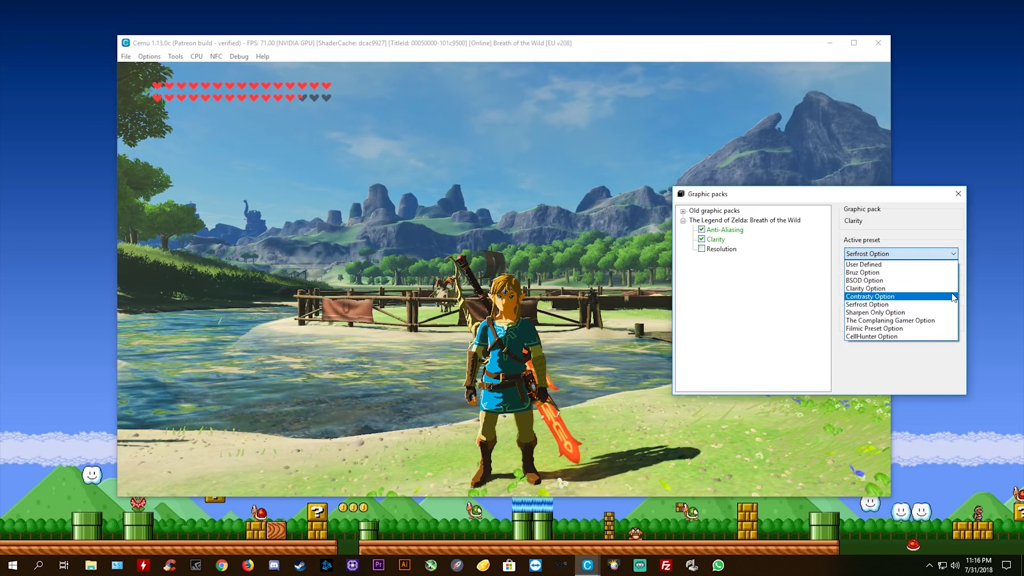
{"action": "left_click", "coordinate": [900, 265]}
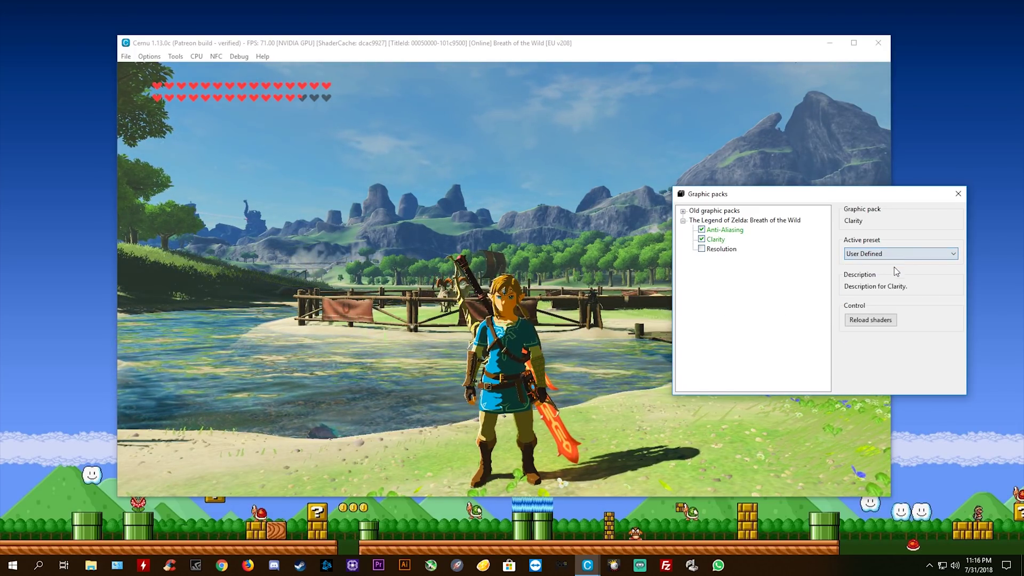
{"action": "left_click", "coordinate": [872, 321]}
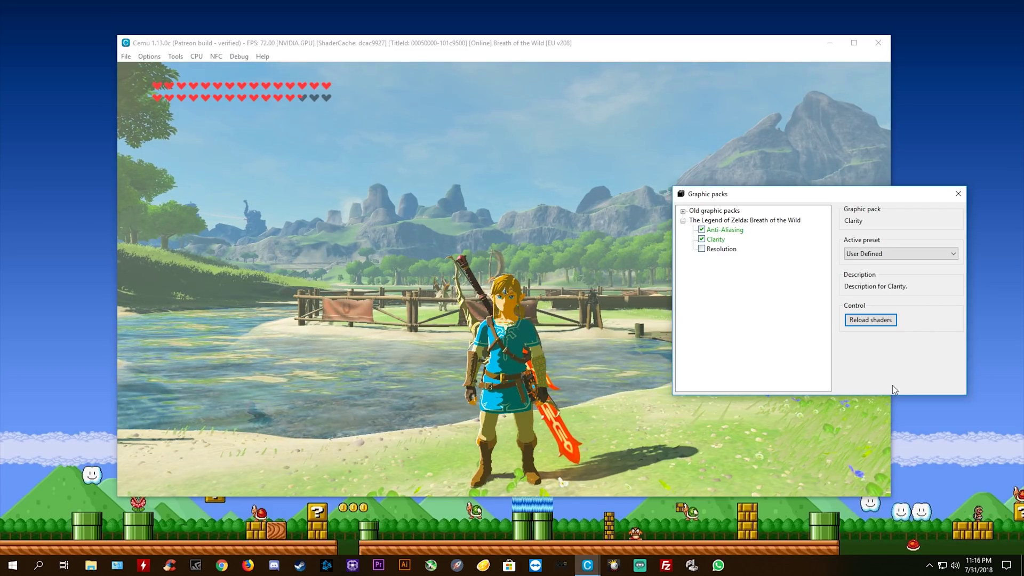
{"action": "left_click", "coordinate": [950, 254]}
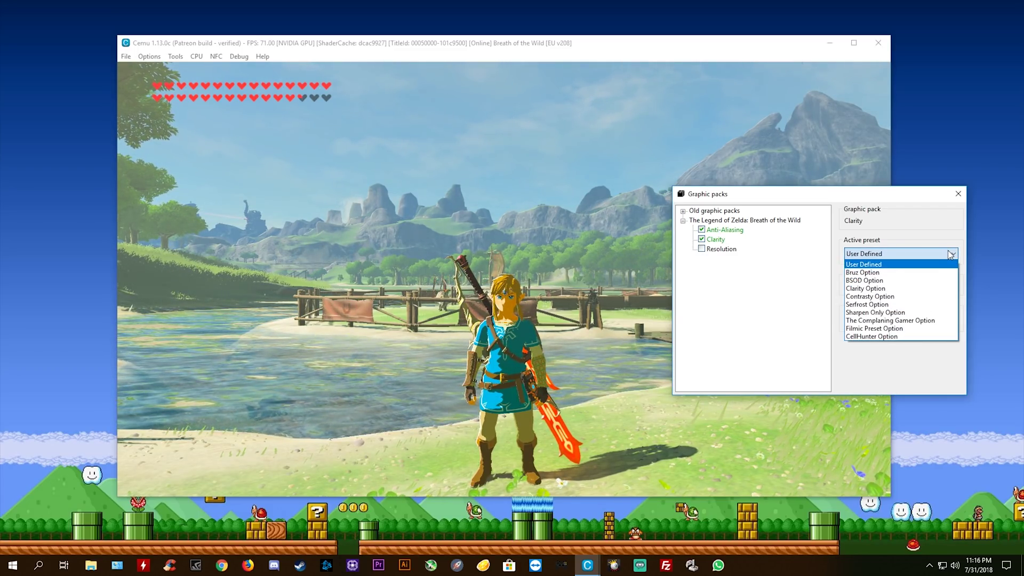
{"action": "left_click", "coordinate": [905, 273]}
{"action": "left_click", "coordinate": [872, 320]}
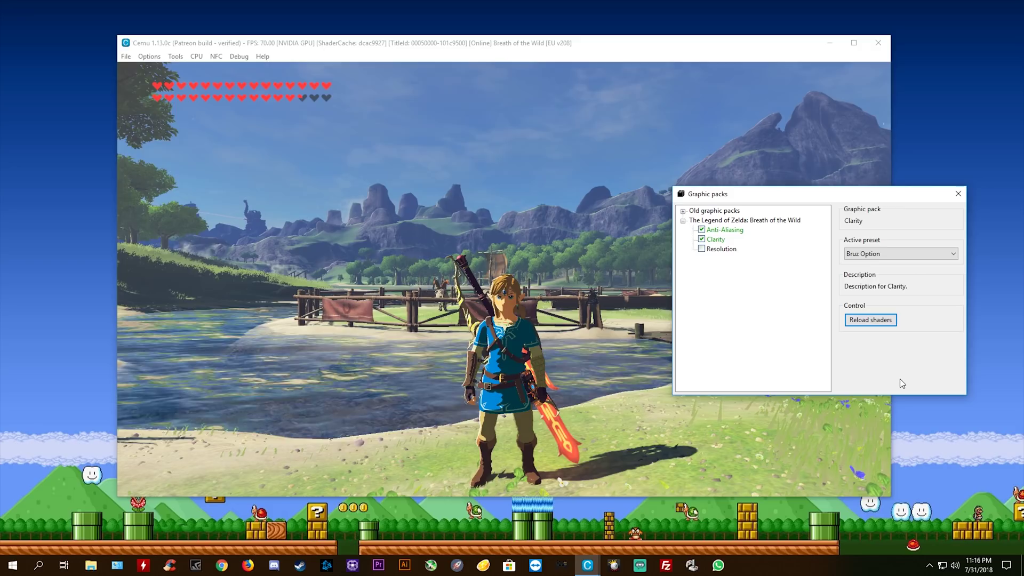
Step: Try the BSOD Option and Clarity Option presets of the Clarity pack, reloading shaders after each
{"action": "left_click", "coordinate": [945, 256]}
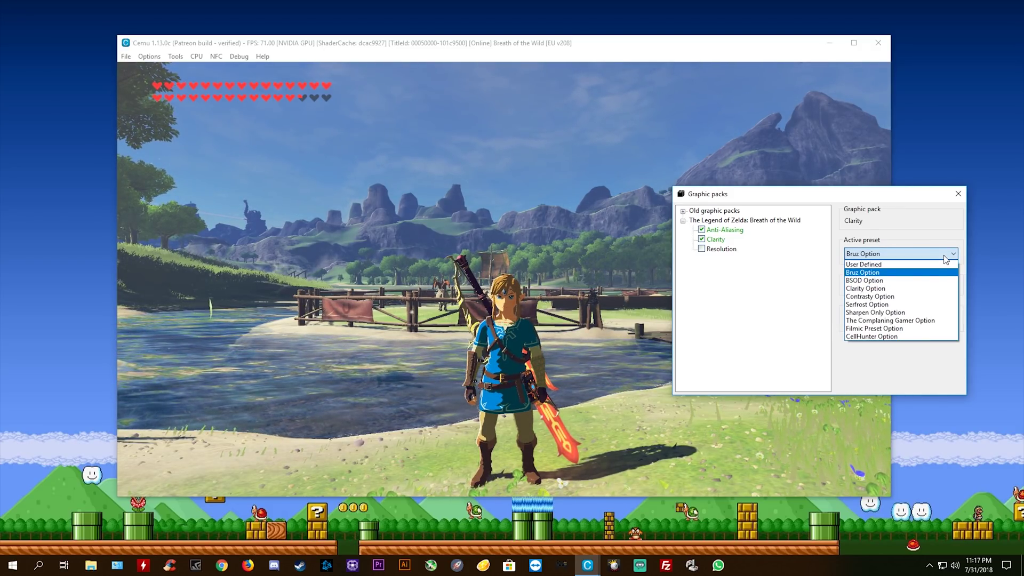
{"action": "left_click", "coordinate": [907, 283]}
{"action": "left_click", "coordinate": [873, 321]}
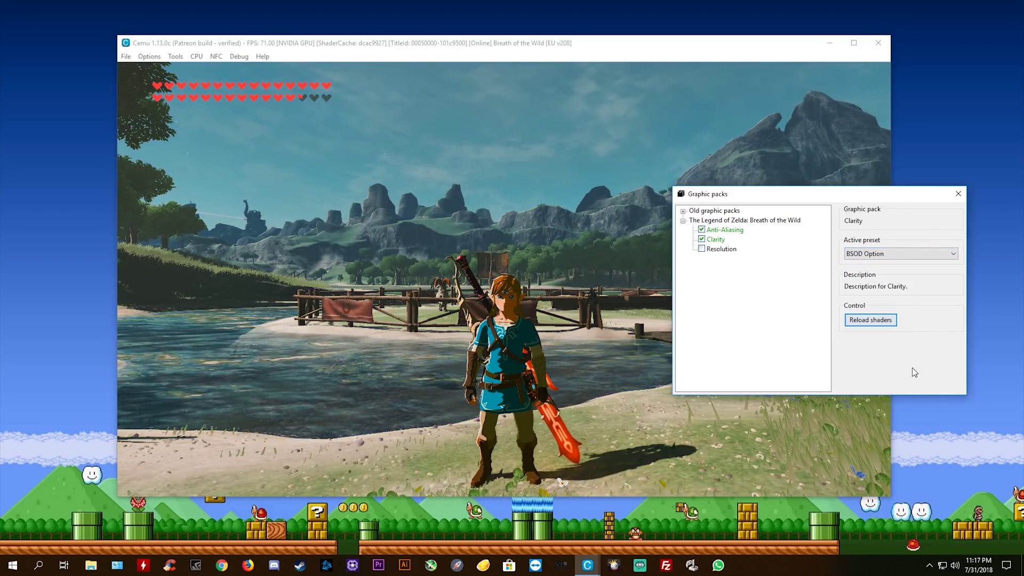
{"action": "left_click", "coordinate": [946, 254]}
{"action": "left_click", "coordinate": [895, 289]}
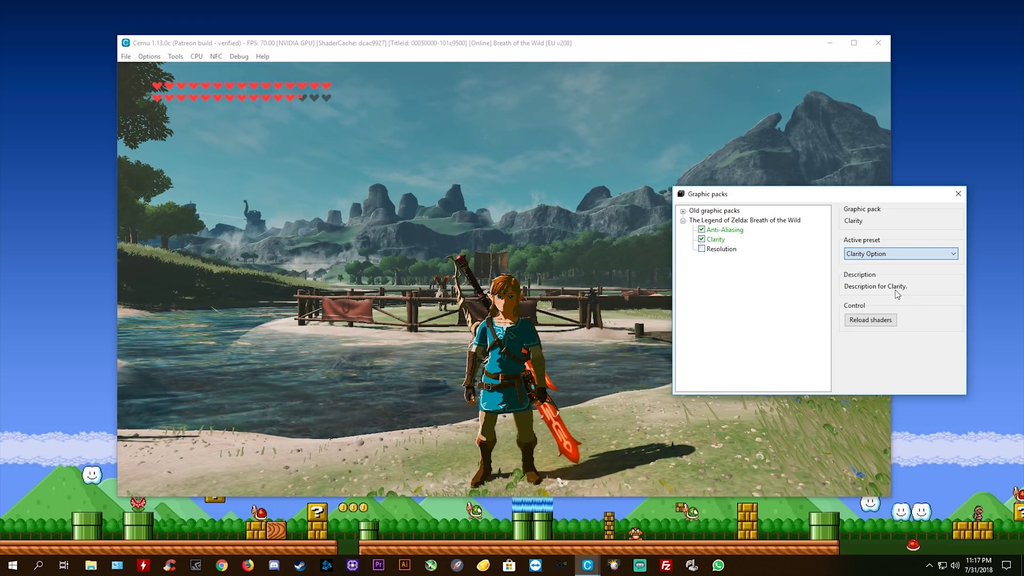
{"action": "left_click", "coordinate": [871, 321]}
Step: Try the Contrasty Option and Serfrost Option presets of the Clarity pack, reloading shaders after each
{"action": "left_click", "coordinate": [942, 255]}
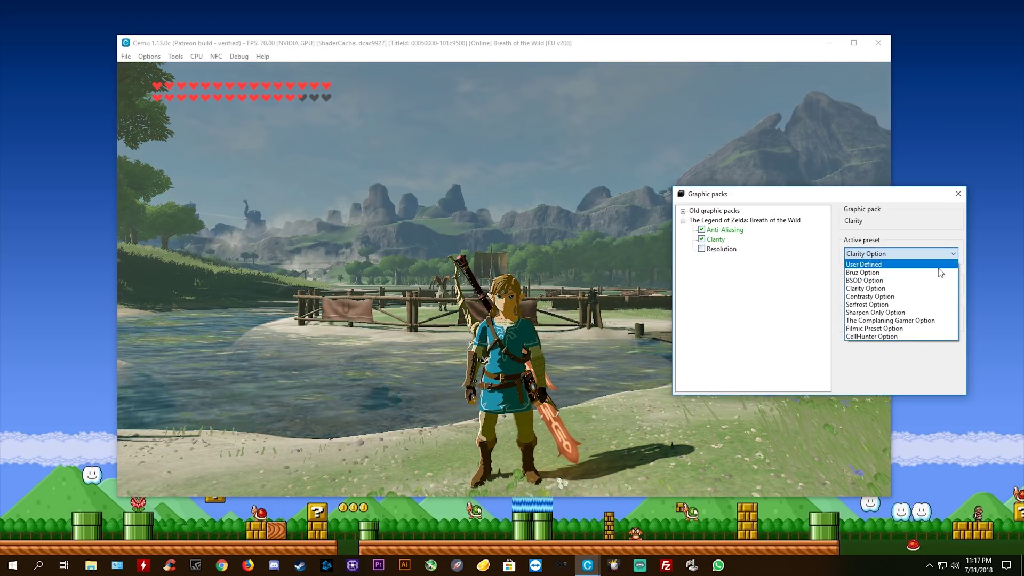
{"action": "left_click", "coordinate": [896, 293]}
{"action": "left_click", "coordinate": [871, 320]}
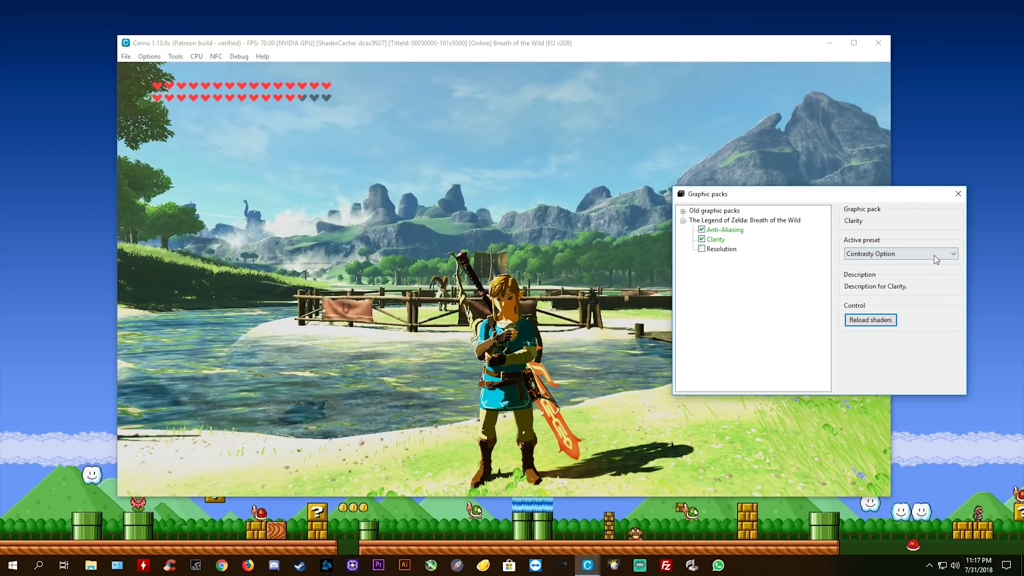
{"action": "left_click", "coordinate": [938, 255]}
{"action": "left_click", "coordinate": [896, 299]}
{"action": "left_click", "coordinate": [875, 321]}
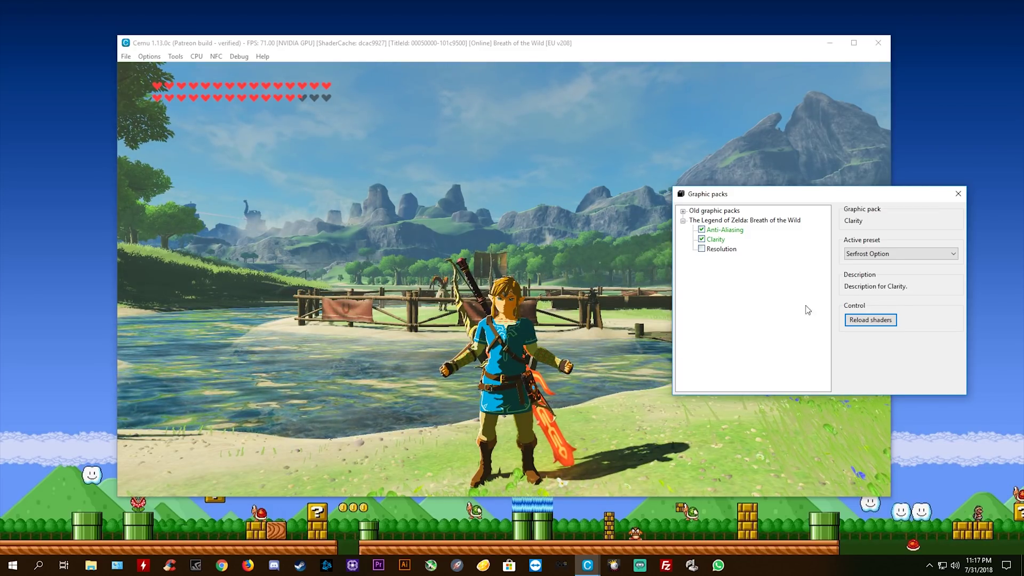
Step: Try the Sharpen Only Option and The Complaning Gamer Option presets of the Clarity pack, reloading shaders after each
{"action": "left_click", "coordinate": [947, 254]}
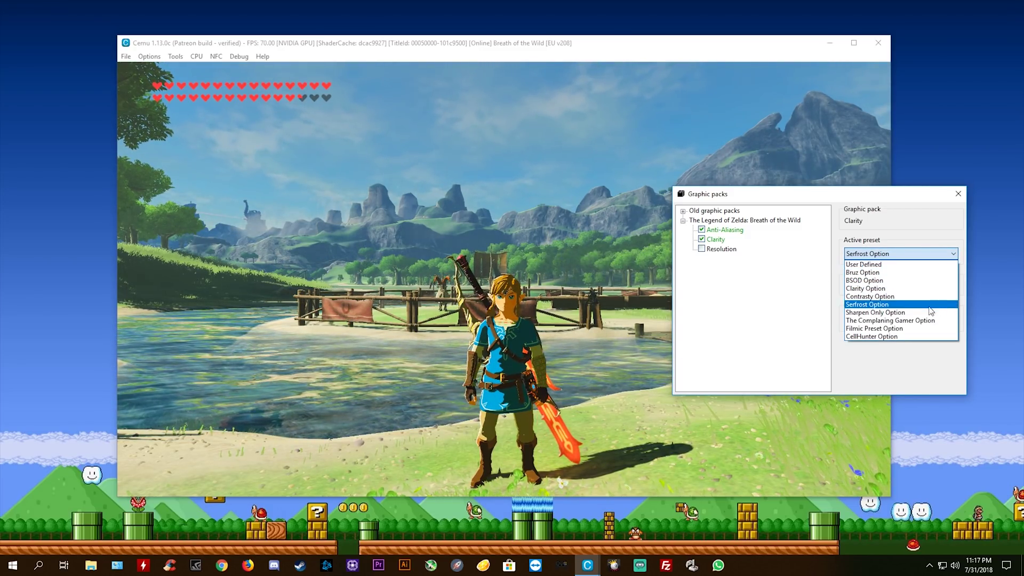
{"action": "left_click", "coordinate": [875, 269]}
{"action": "left_click", "coordinate": [870, 320]}
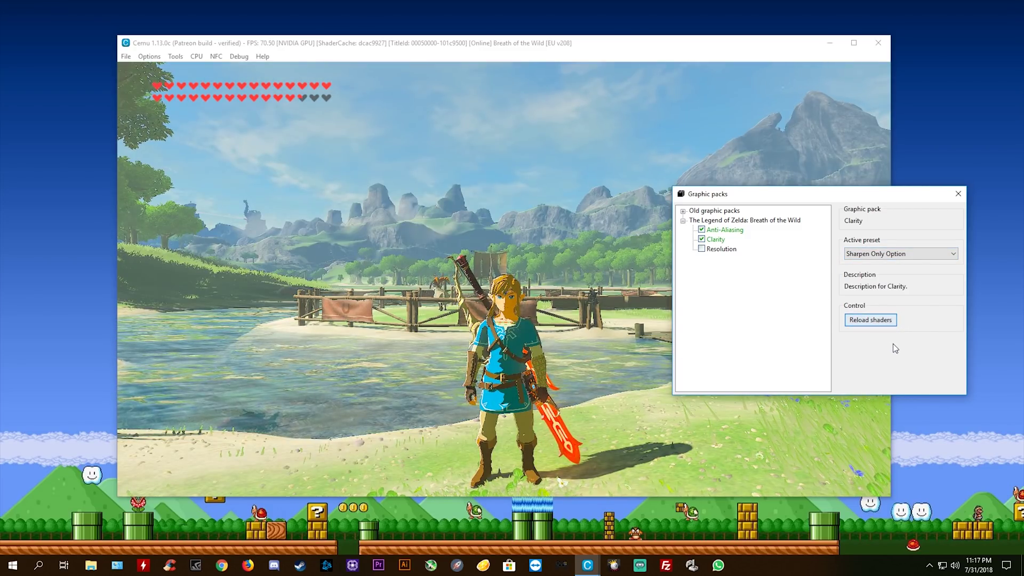
{"action": "left_click", "coordinate": [951, 258]}
{"action": "left_click", "coordinate": [928, 318]}
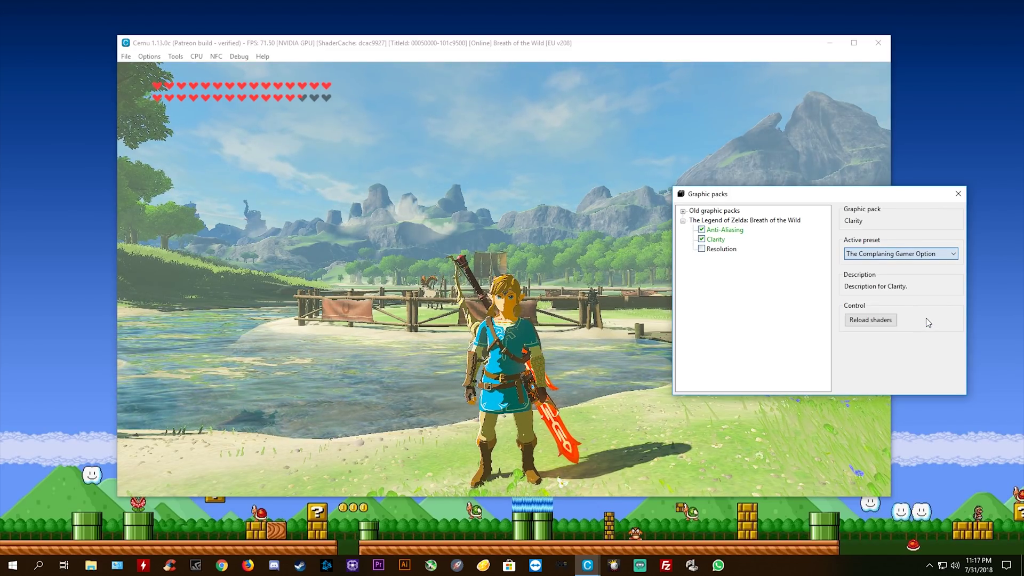
{"action": "left_click", "coordinate": [883, 322]}
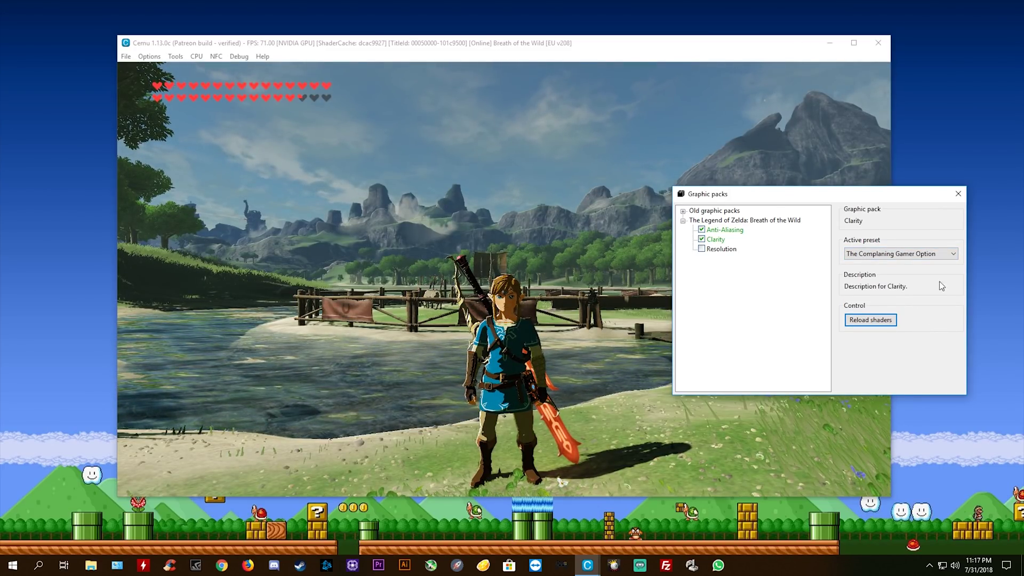
Step: Try the Filmic Preset Option and CellHunter Option presets of the Clarity pack, reloading shaders after each
{"action": "left_click", "coordinate": [910, 254]}
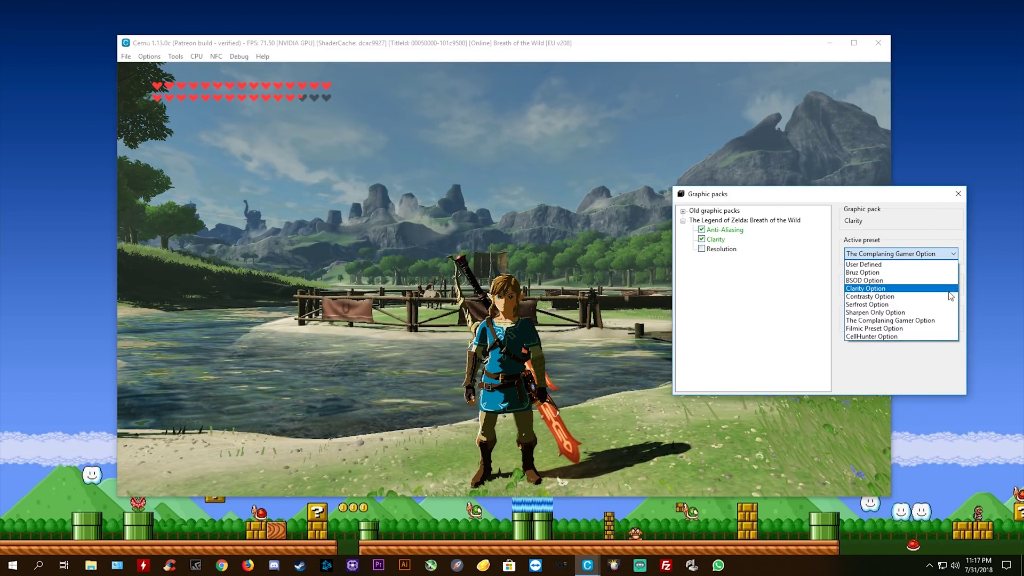
{"action": "left_click", "coordinate": [911, 328]}
{"action": "left_click", "coordinate": [870, 320]}
{"action": "left_click", "coordinate": [875, 254]}
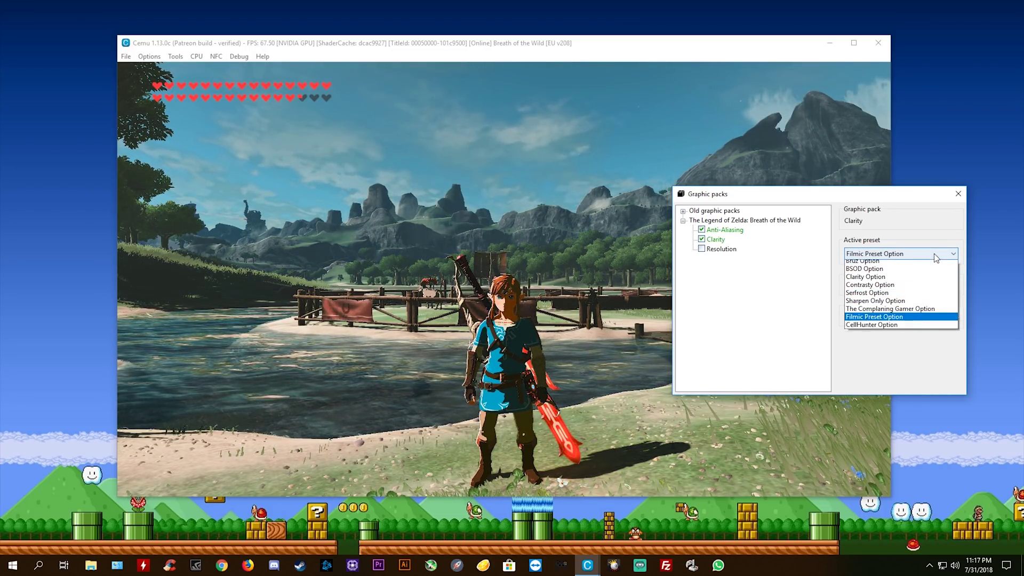
{"action": "left_click", "coordinate": [875, 335]}
{"action": "left_click", "coordinate": [882, 322]}
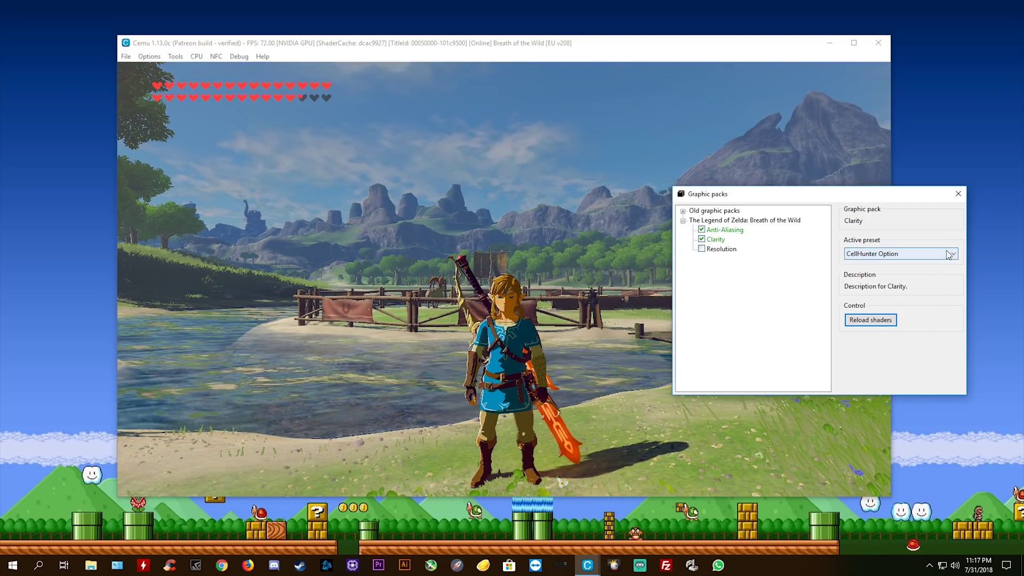
Step: Set the Clarity pack's preset to BSOD Option, reload shaders, and return focus to the game
{"action": "left_click", "coordinate": [901, 254]}
{"action": "left_click", "coordinate": [896, 281]}
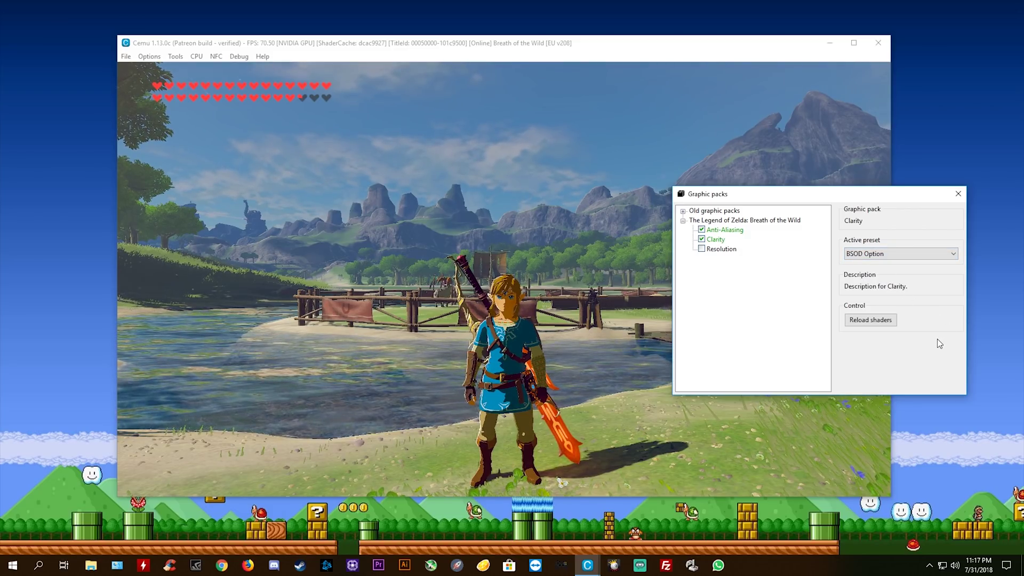
{"action": "left_click", "coordinate": [873, 320]}
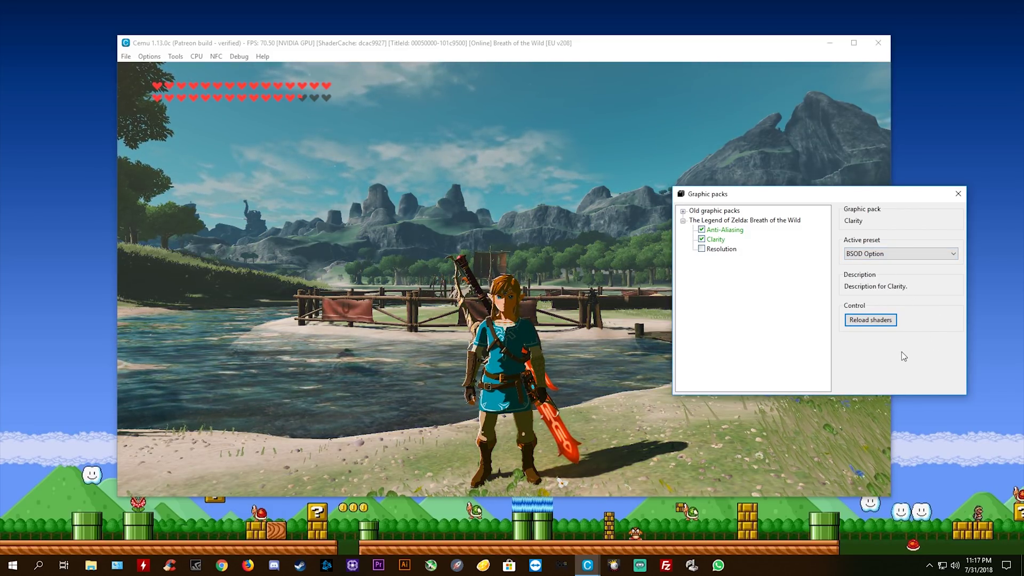
{"action": "left_click", "coordinate": [561, 389]}
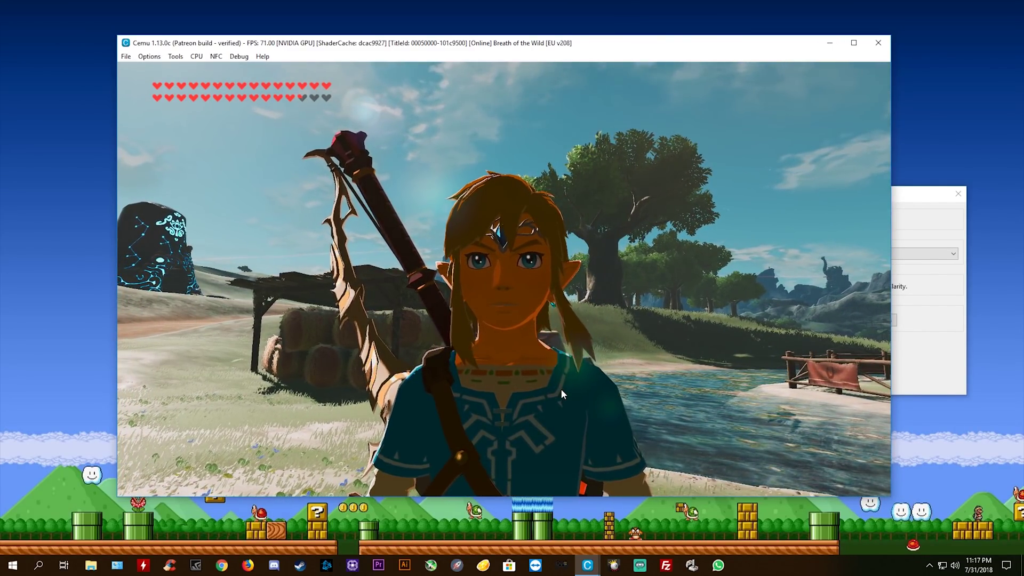
Step: Set the Anti-Aliasing pack's preset to FXAA and reload the shaders
{"action": "left_click", "coordinate": [918, 202]}
{"action": "left_click", "coordinate": [725, 229]}
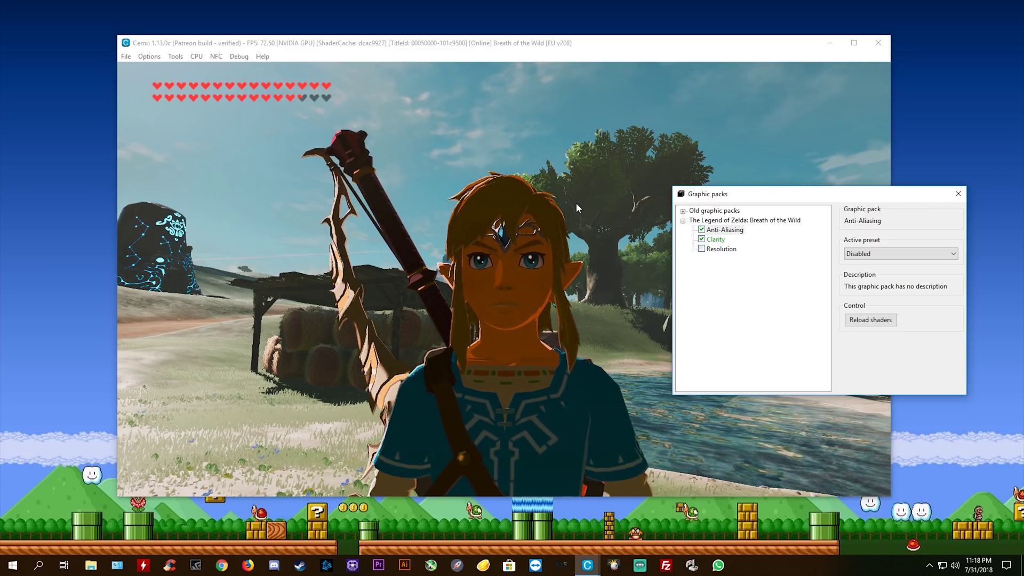
{"action": "left_click", "coordinate": [953, 253]}
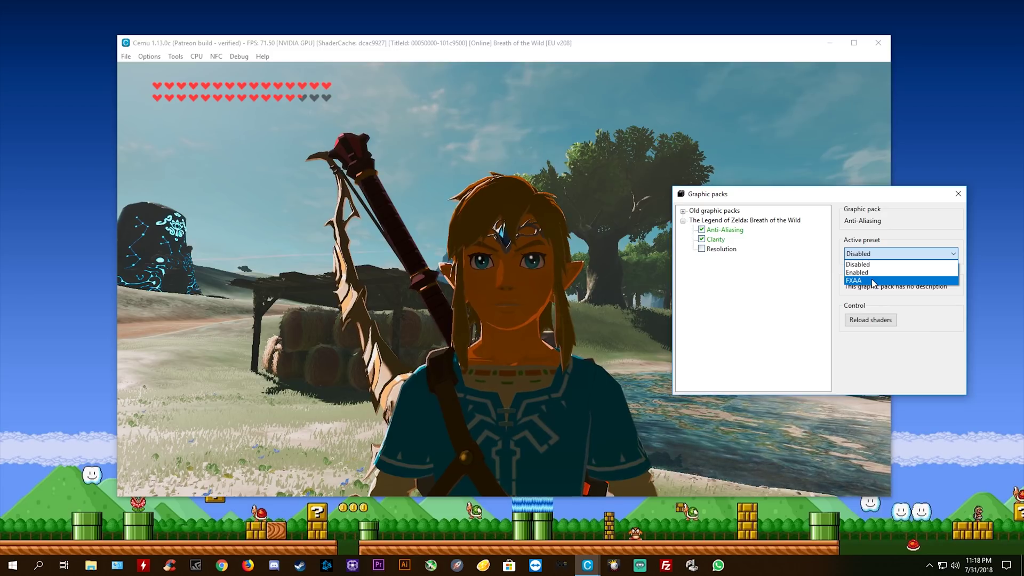
{"action": "left_click", "coordinate": [907, 269]}
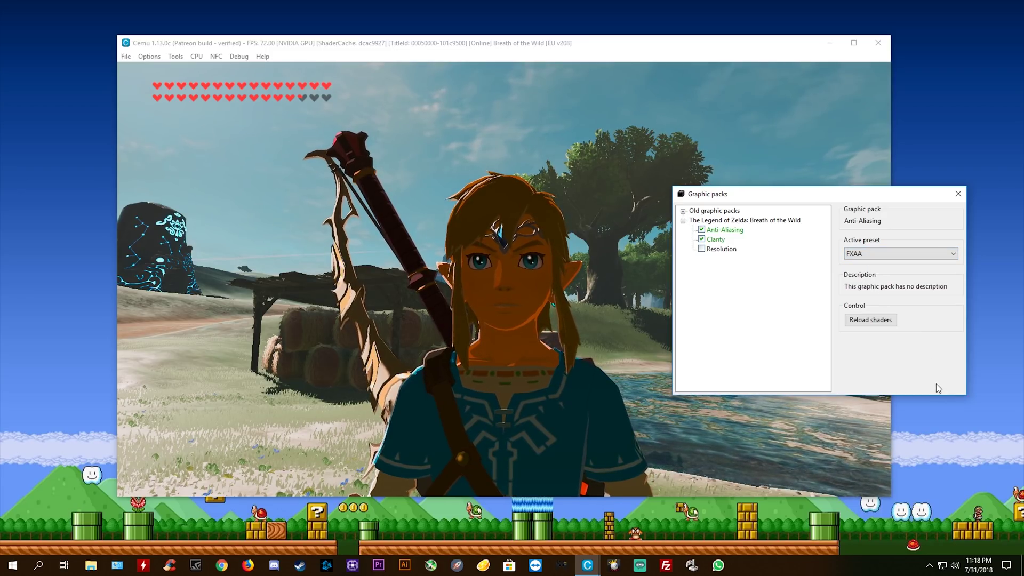
{"action": "left_click", "coordinate": [876, 321]}
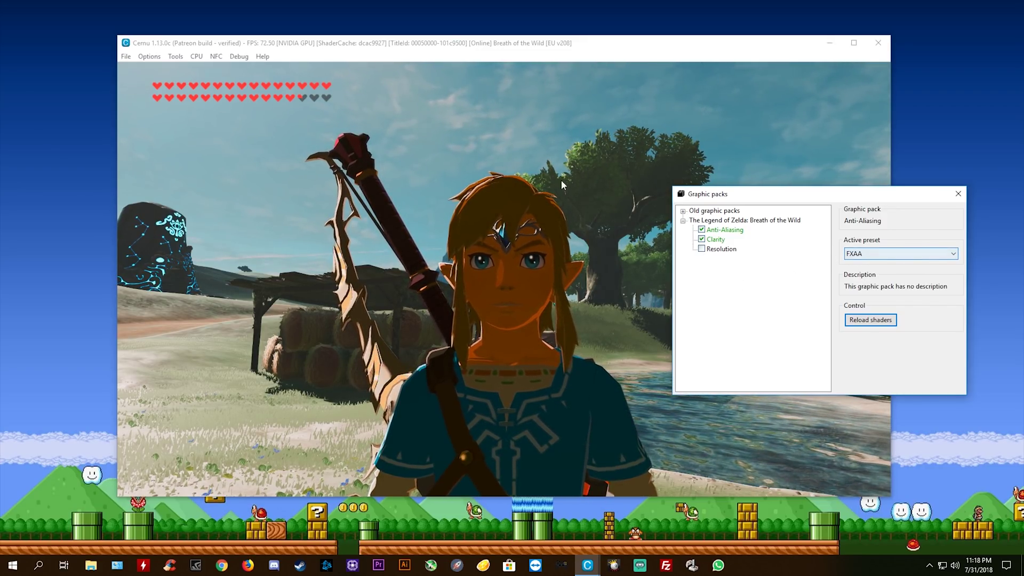
Step: Set the Anti-Aliasing pack's preset to Disabled and reload the shaders
{"action": "left_click", "coordinate": [950, 255]}
{"action": "left_click", "coordinate": [907, 264]}
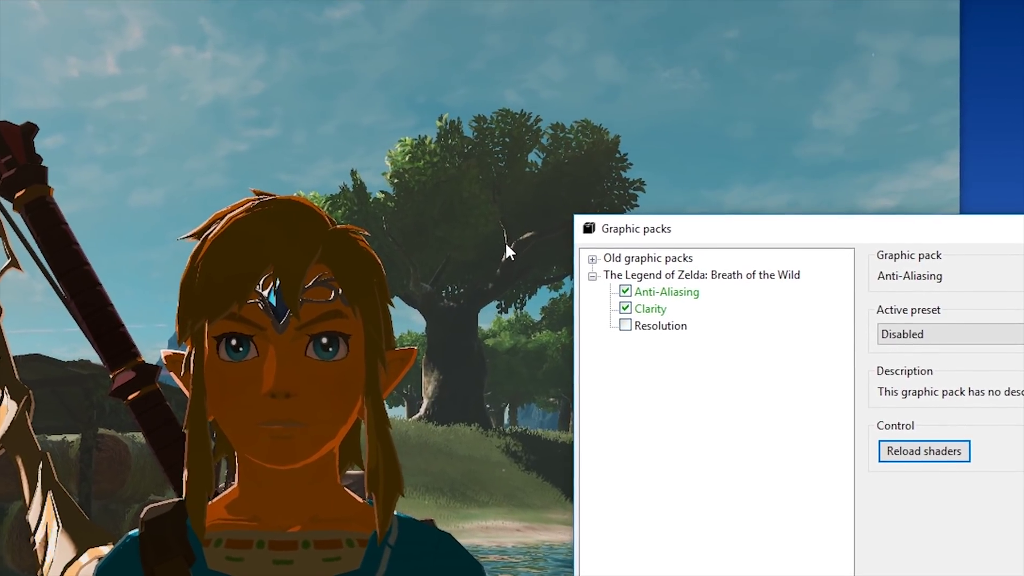
Step: Switch the Anti-Aliasing pack's preset to FXAA and back to Disabled for comparison, reloading the shaders after each change
{"action": "left_click", "coordinate": [949, 349]}
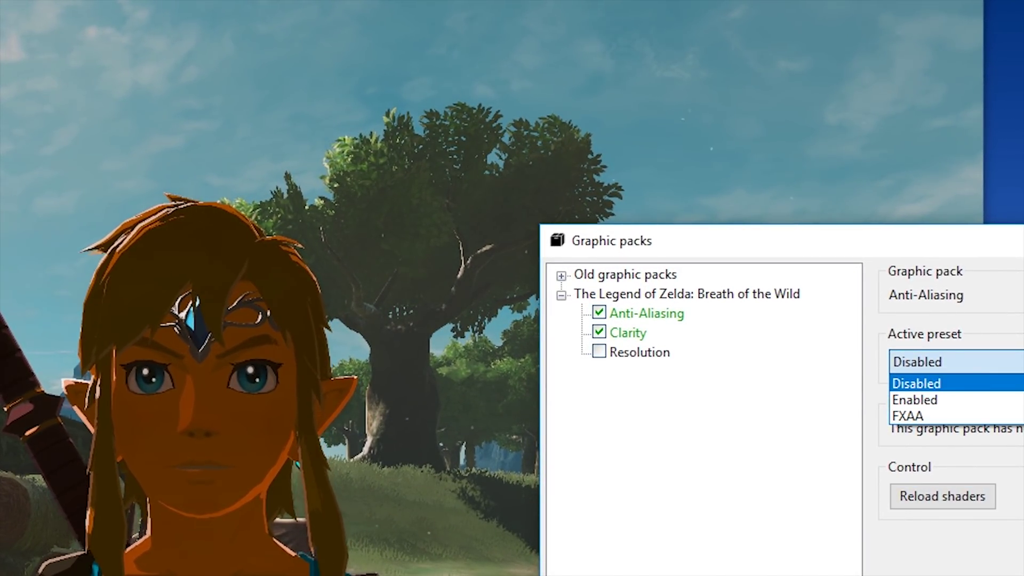
{"action": "left_click", "coordinate": [945, 410]}
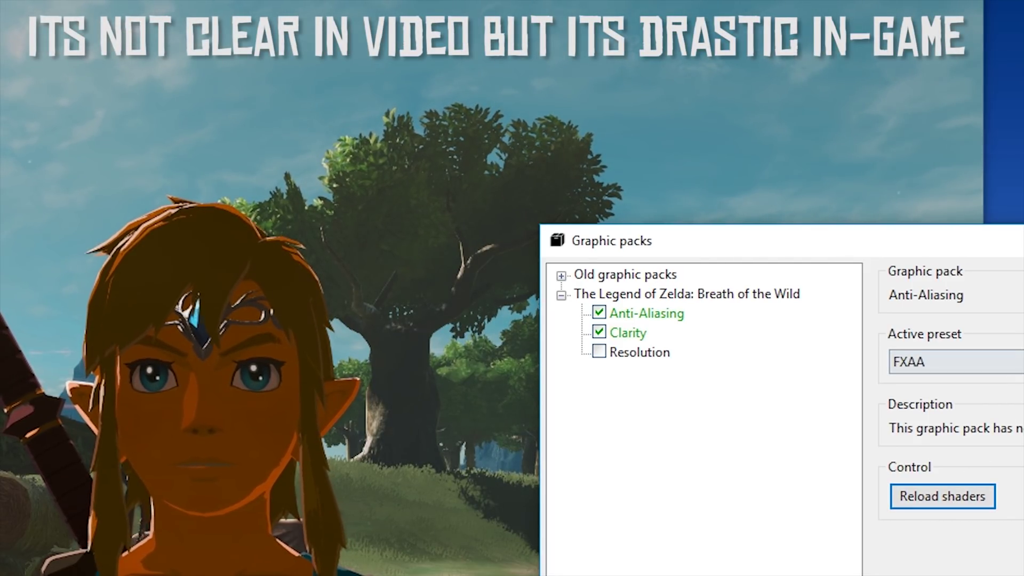
{"action": "left_click", "coordinate": [1020, 363]}
{"action": "left_click", "coordinate": [980, 383]}
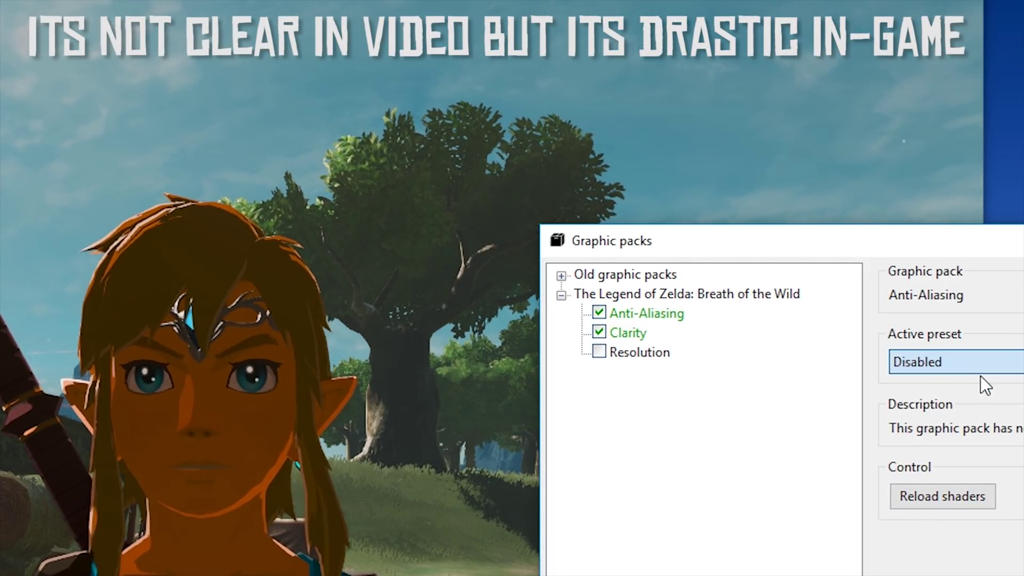
{"action": "left_click", "coordinate": [966, 496]}
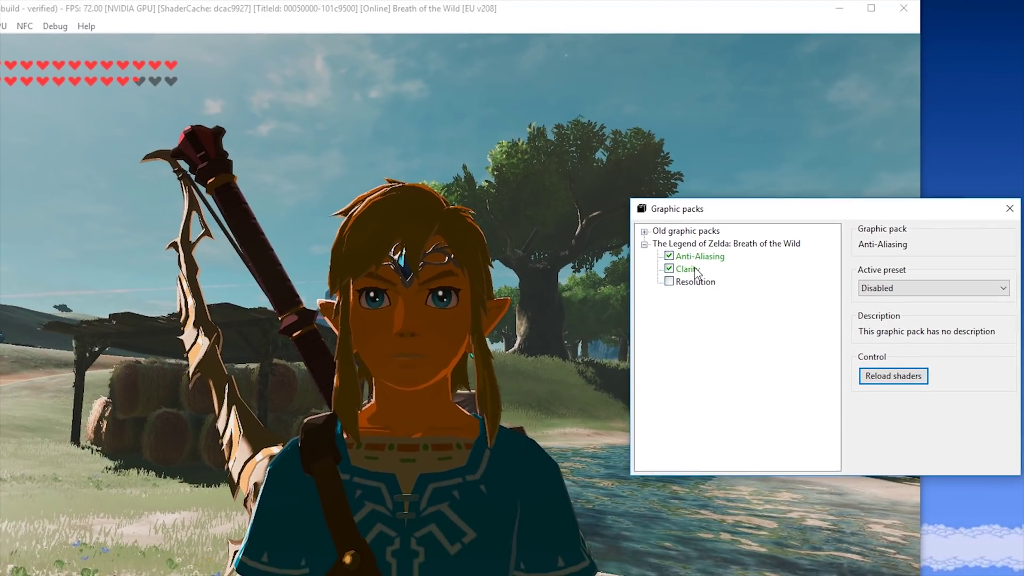
Step: Select the Clarity pack, set its preset to Serfrost Option, and reload the shaders
{"action": "left_click", "coordinate": [648, 310]}
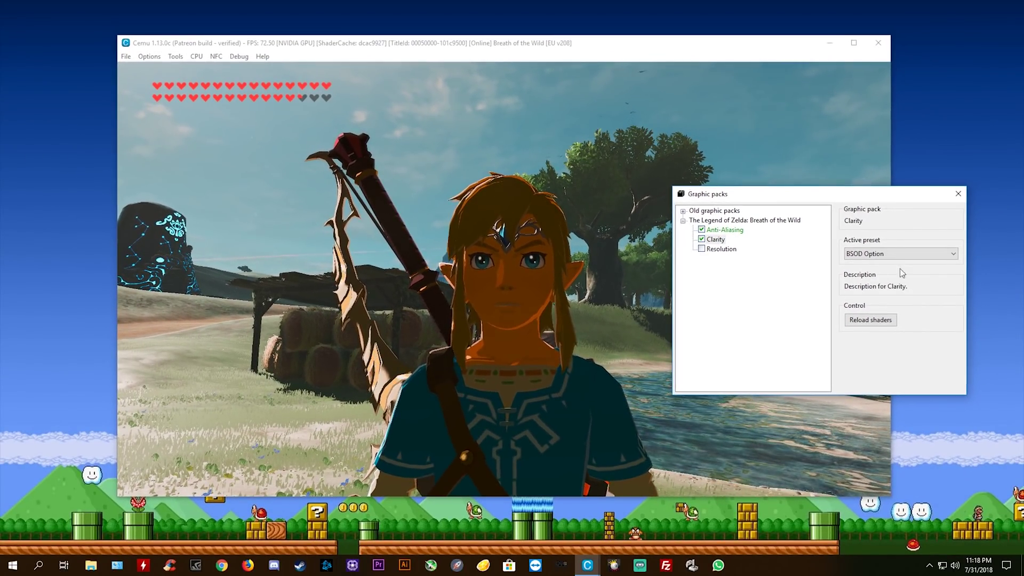
{"action": "left_click", "coordinate": [901, 254]}
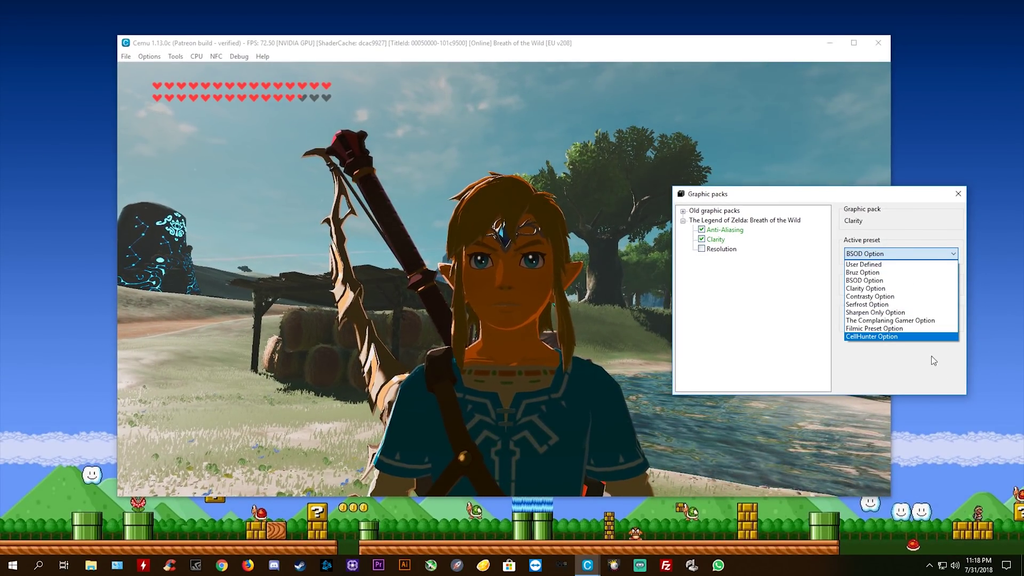
{"action": "left_click", "coordinate": [901, 304]}
{"action": "left_click", "coordinate": [865, 320]}
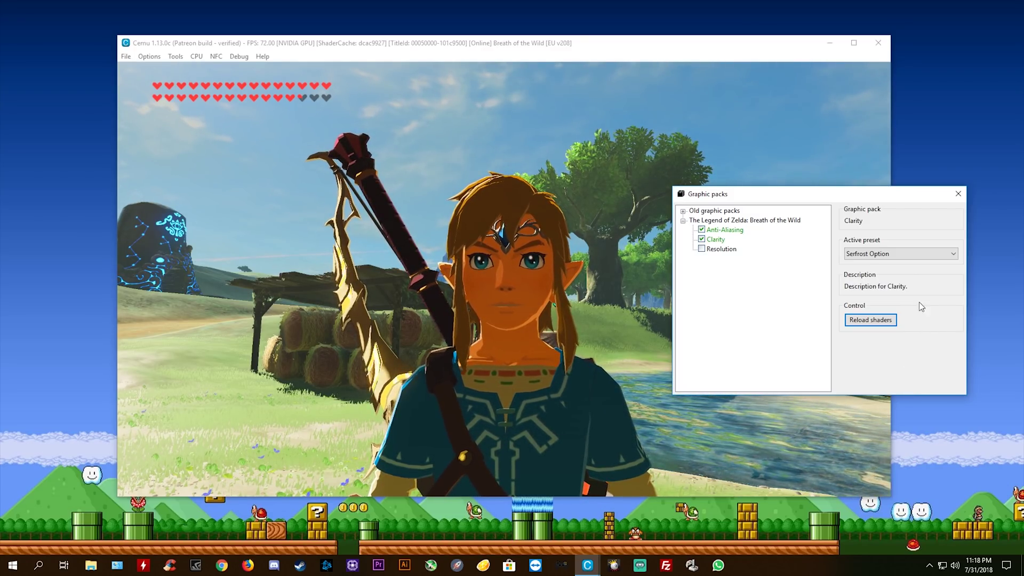
Step: Try the User Defined preset of the Clarity pack and reload the shaders
{"action": "left_click", "coordinate": [913, 254]}
{"action": "left_click", "coordinate": [875, 265]}
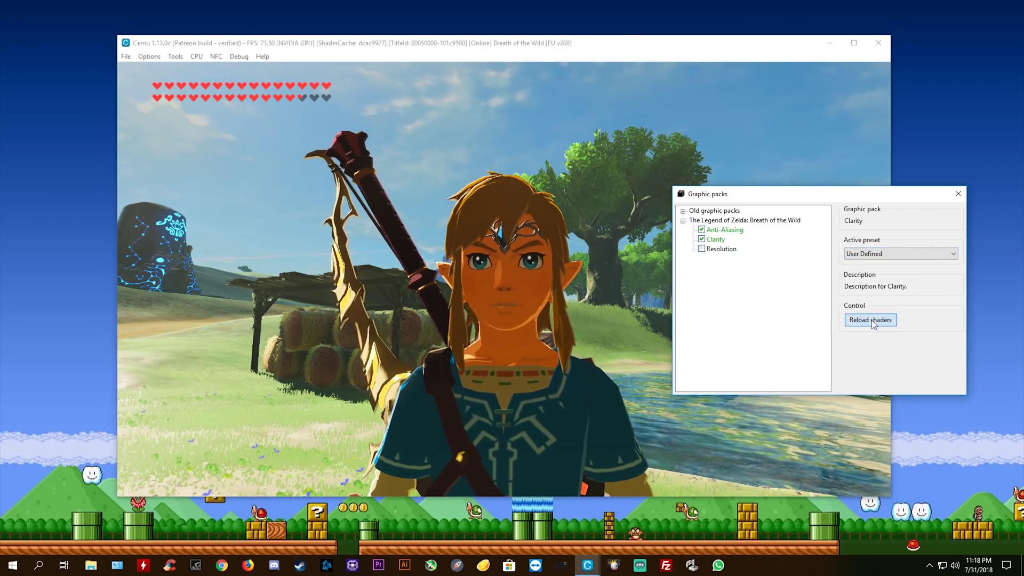
{"action": "left_click", "coordinate": [872, 321]}
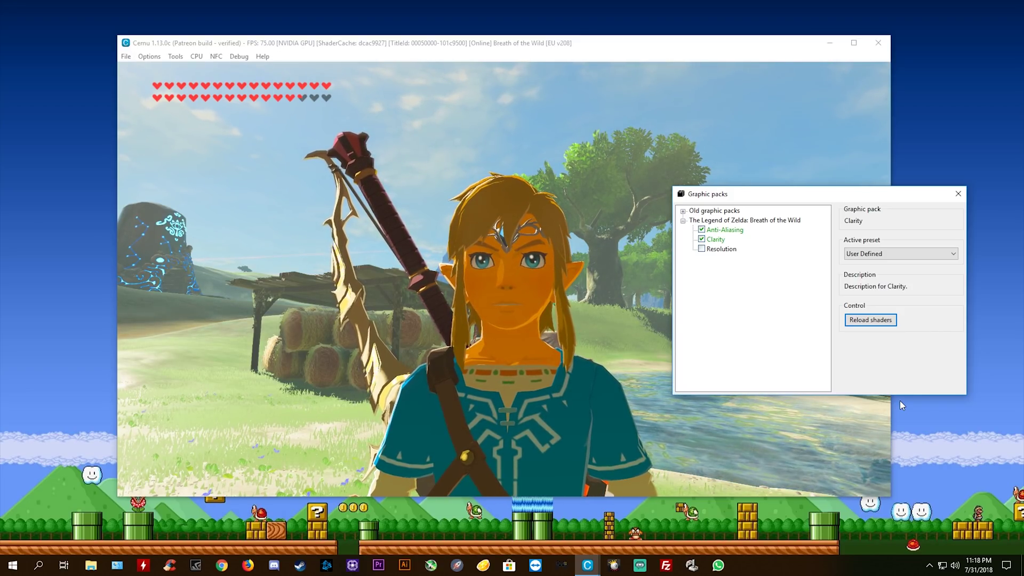
Step: Set the Clarity pack back to Serfrost Option, reload the shaders, and return focus to the running game
{"action": "left_click", "coordinate": [948, 254]}
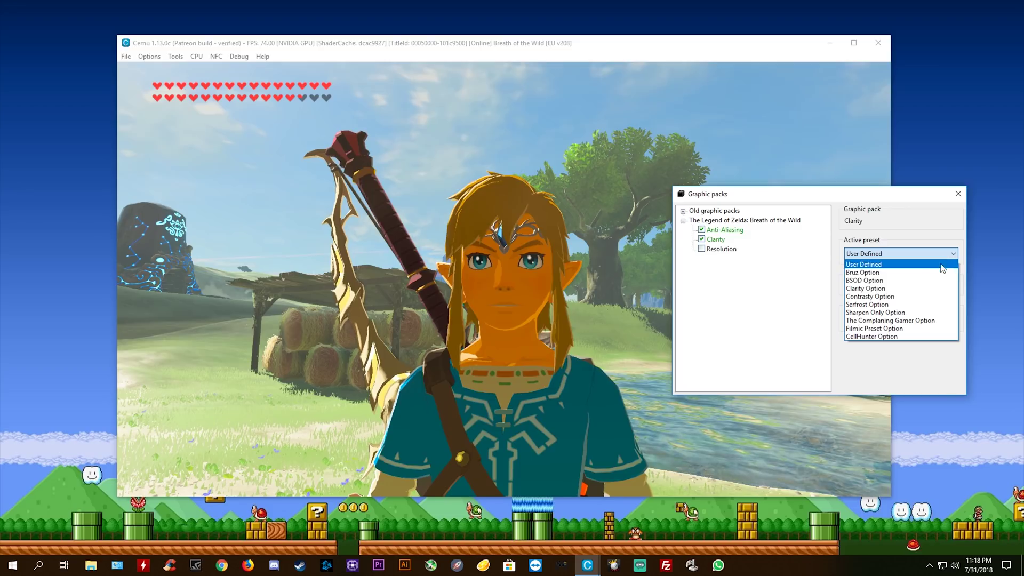
{"action": "left_click", "coordinate": [897, 308]}
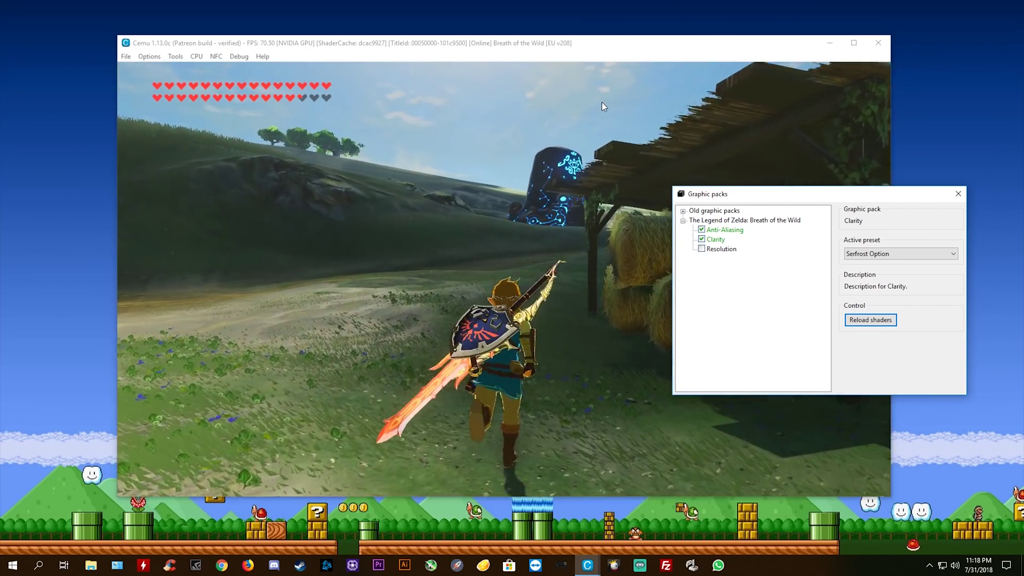
{"action": "left_click", "coordinate": [602, 104]}
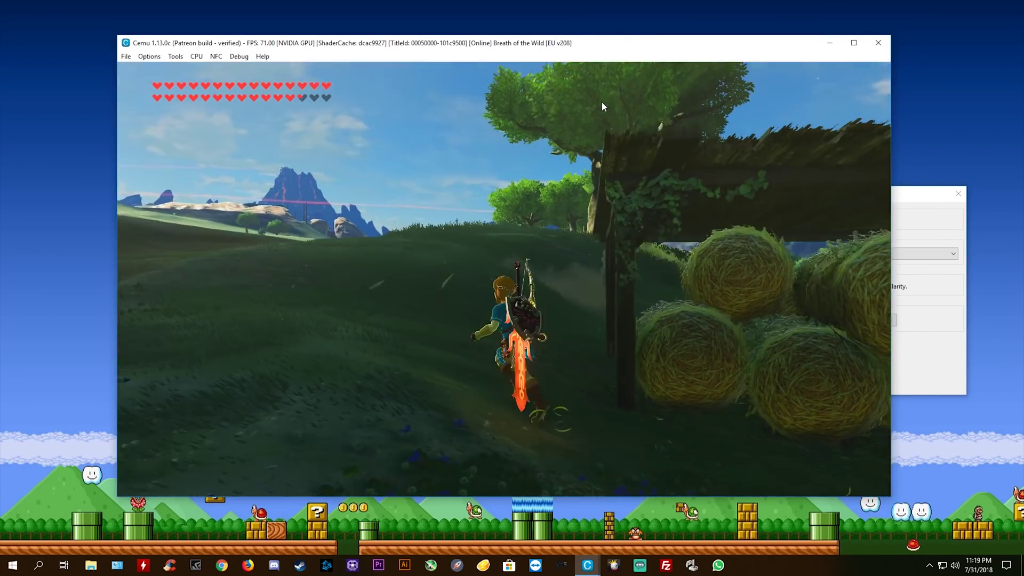